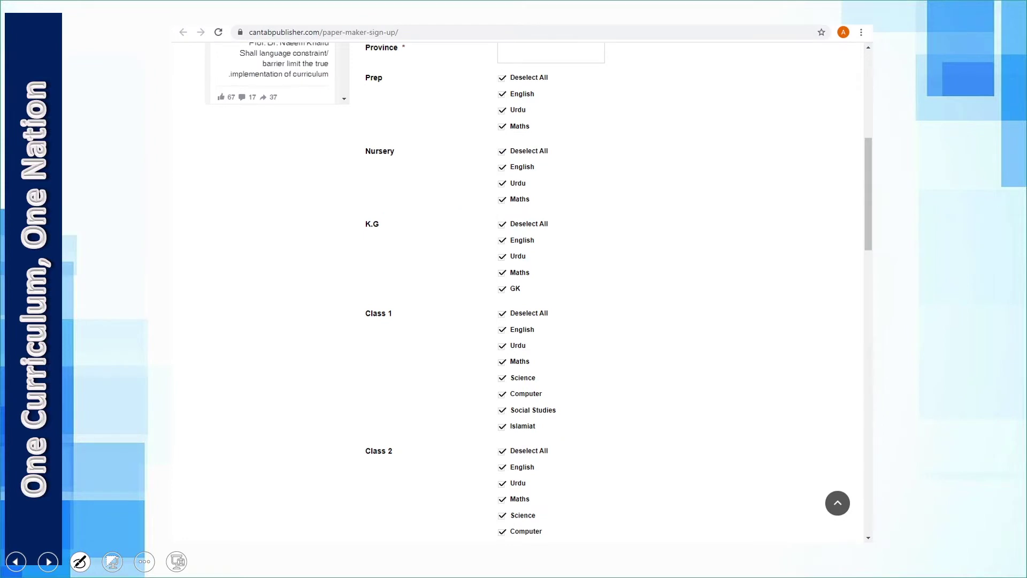
Advance two slides to the login page and tick User Name and Password in red.
{"action": "key", "text": "Right"}
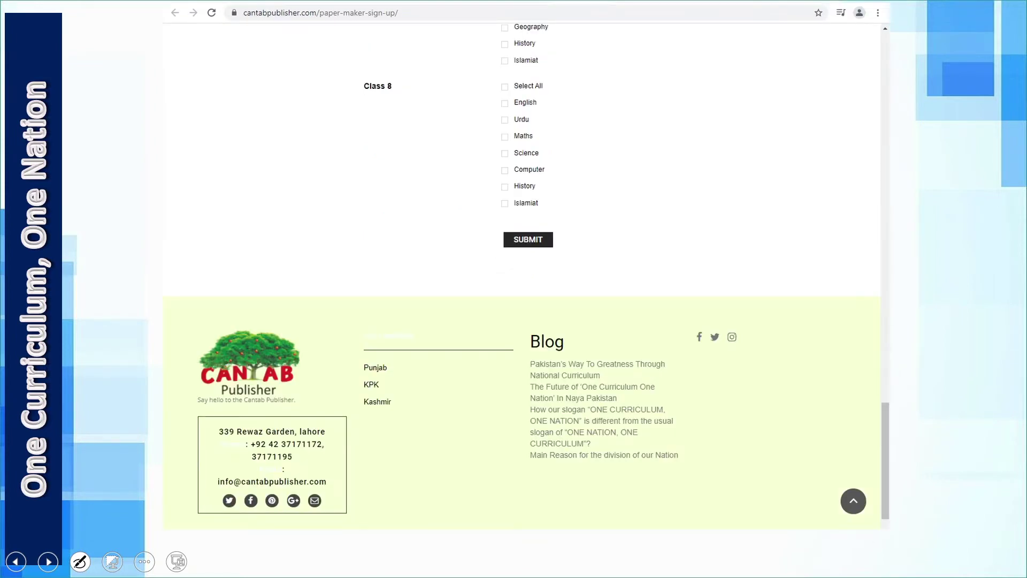
{"action": "key", "text": "Right"}
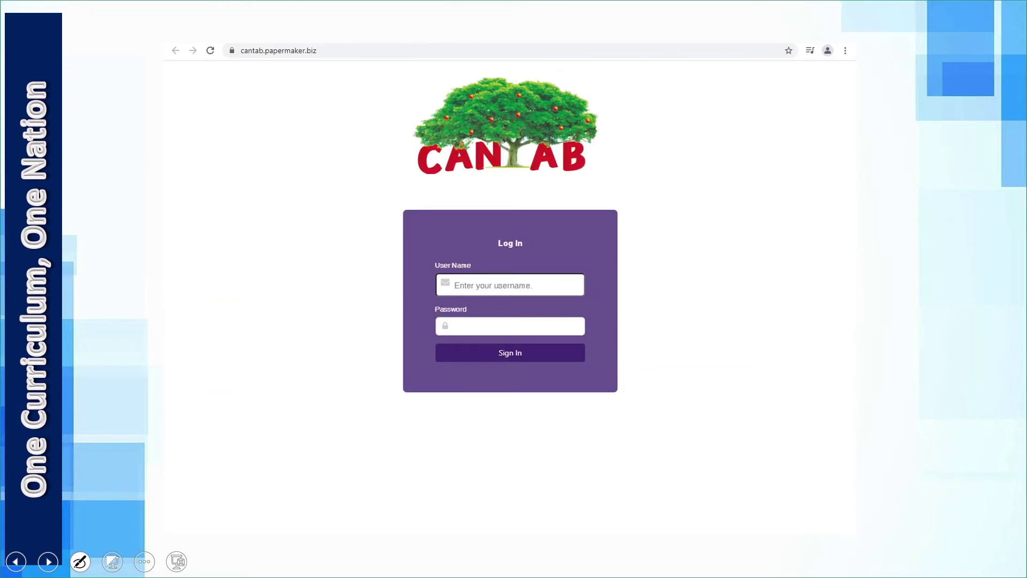
{"action": "left_click_drag", "start_coordinate": [592, 283], "coordinate": [626, 269]}
{"action": "left_click_drag", "start_coordinate": [592, 325], "coordinate": [633, 316]}
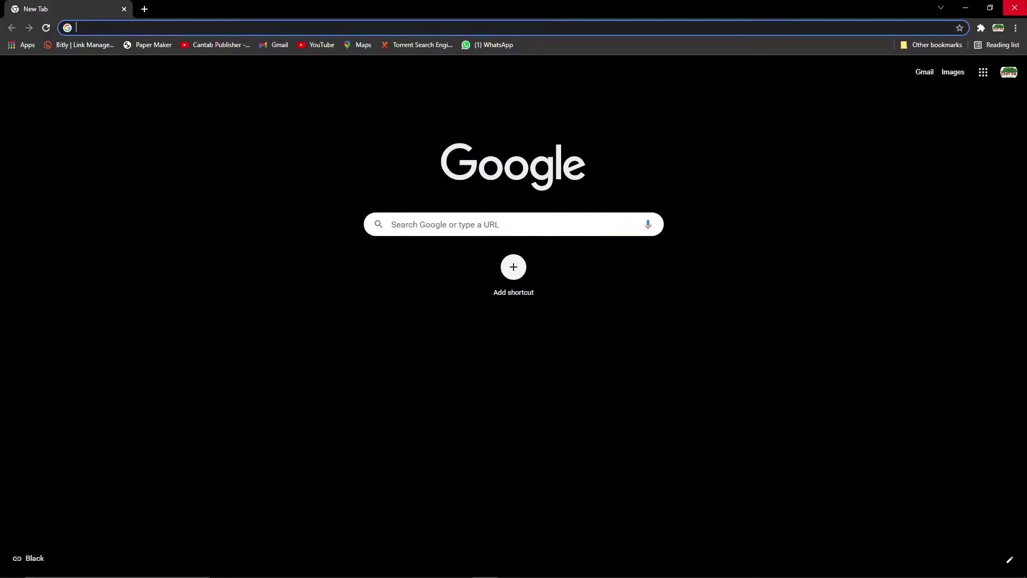
Search 'cantab publisher', open cantabpublisher.com, go to Paper Maker Software and choose Sign in.
{"action": "type", "text": "cantab publish"}
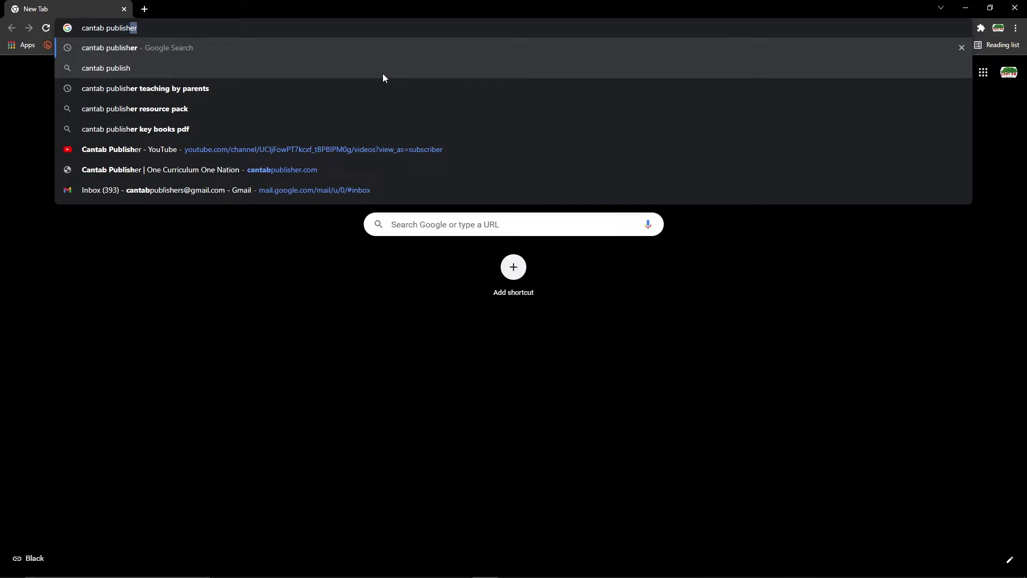
{"action": "type", "text": "er"}
{"action": "key", "text": "Return"}
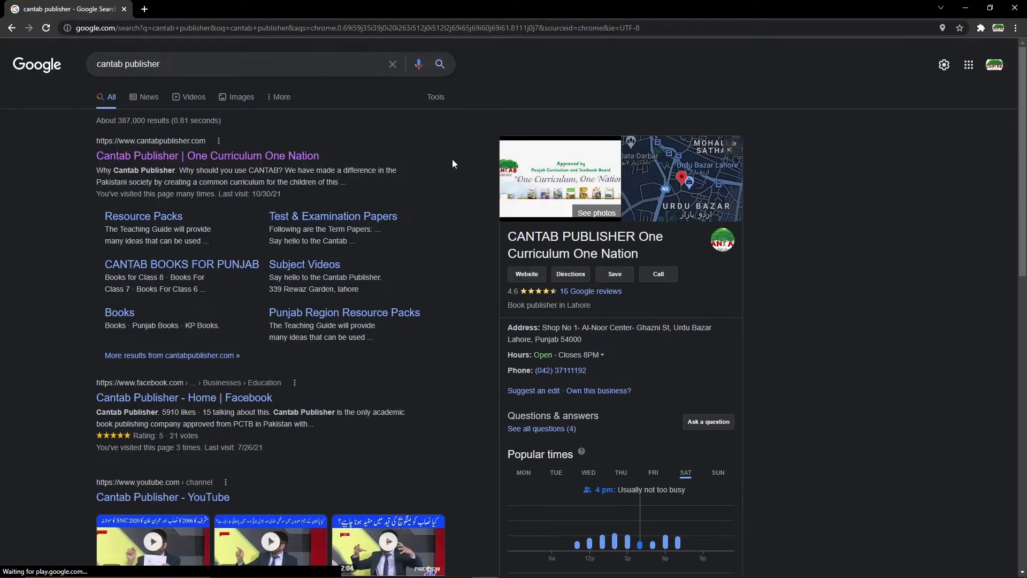
{"action": "left_click", "coordinate": [183, 156]}
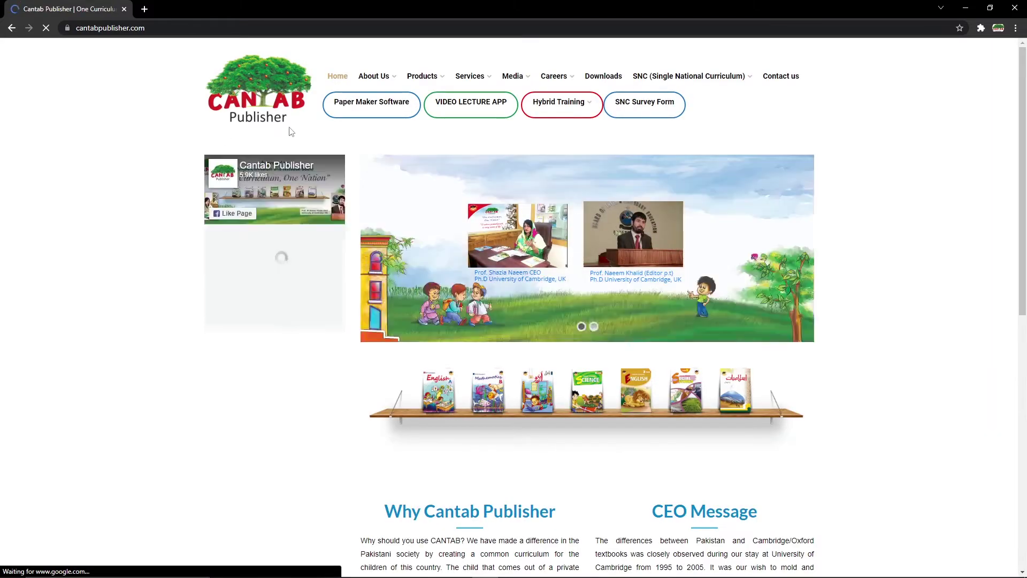
{"action": "left_click", "coordinate": [359, 109]}
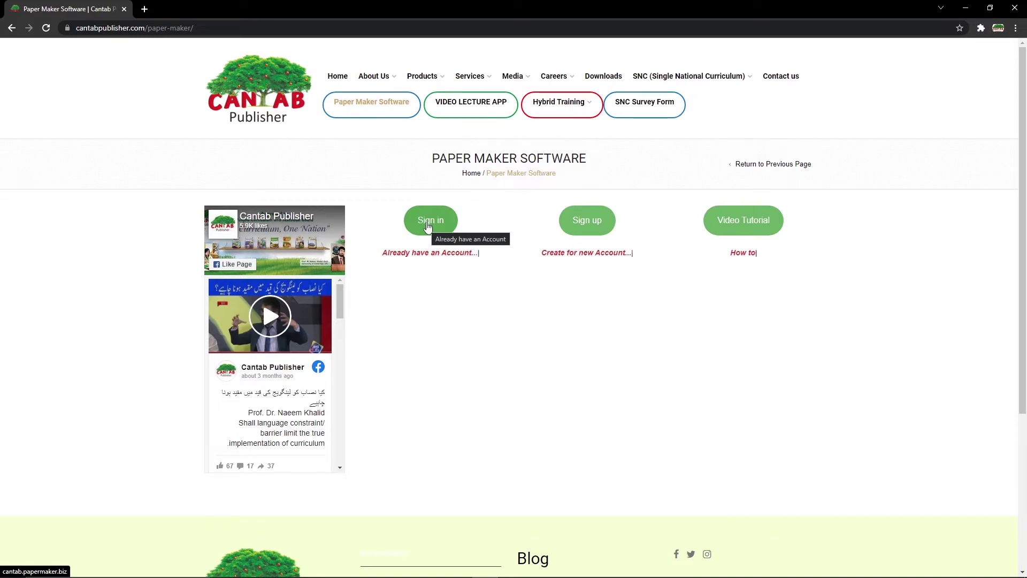
{"action": "left_click", "coordinate": [427, 226]}
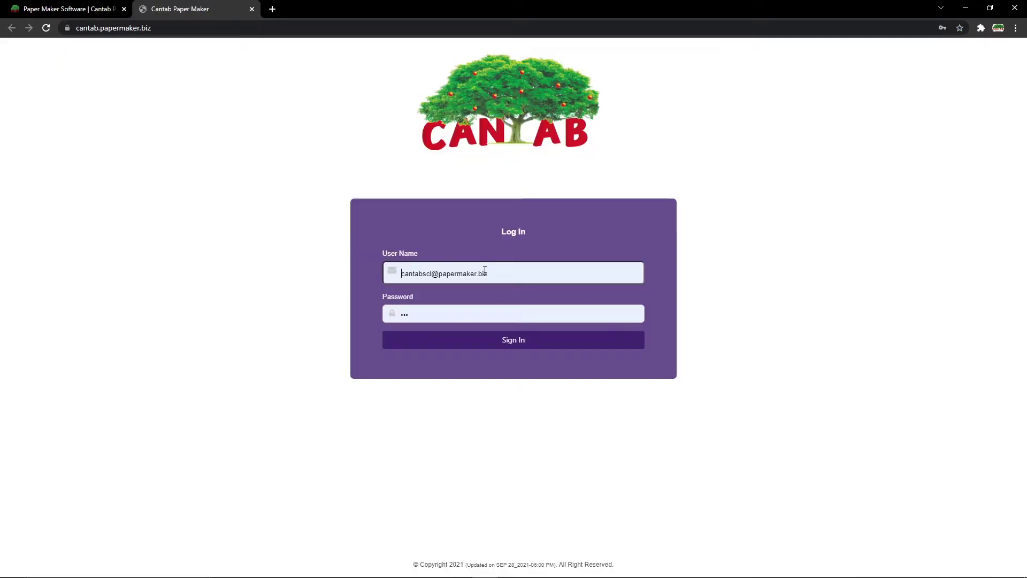
Replace the prefilled username with the school account's e-mail, retype the password and sign in.
{"action": "left_click", "coordinate": [493, 272]}
{"action": "left_click_drag", "start_coordinate": [493, 272], "coordinate": [405, 274]}
{"action": "left_click_drag", "start_coordinate": [502, 272], "coordinate": [400, 273]}
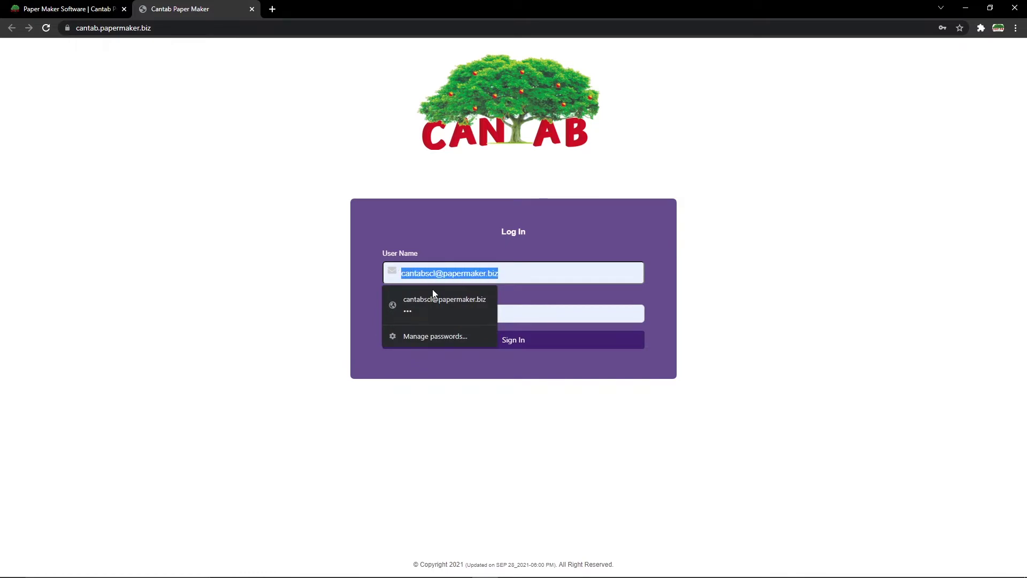
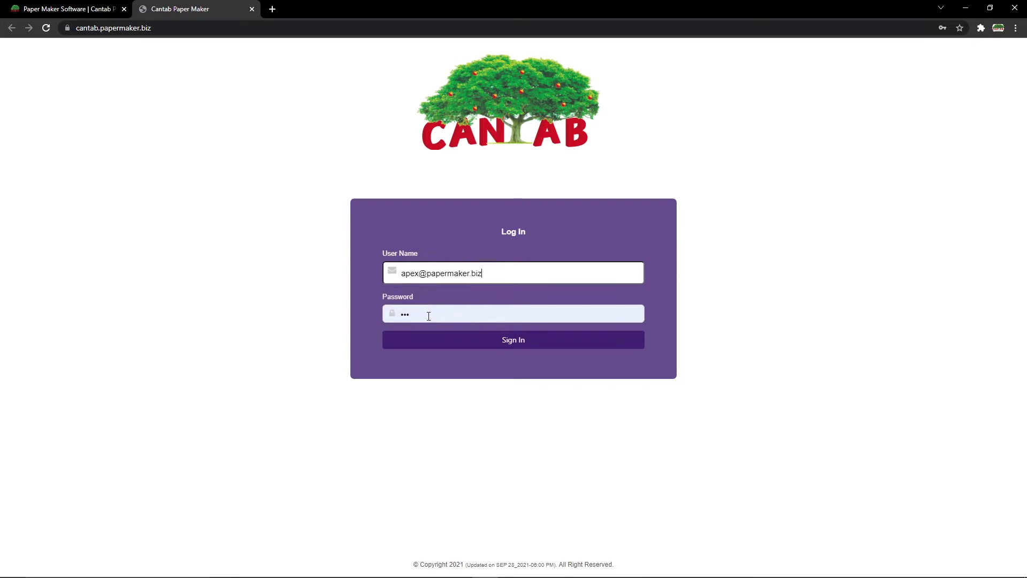
{"action": "left_click", "coordinate": [428, 315]}
{"action": "type", "text": "••"}
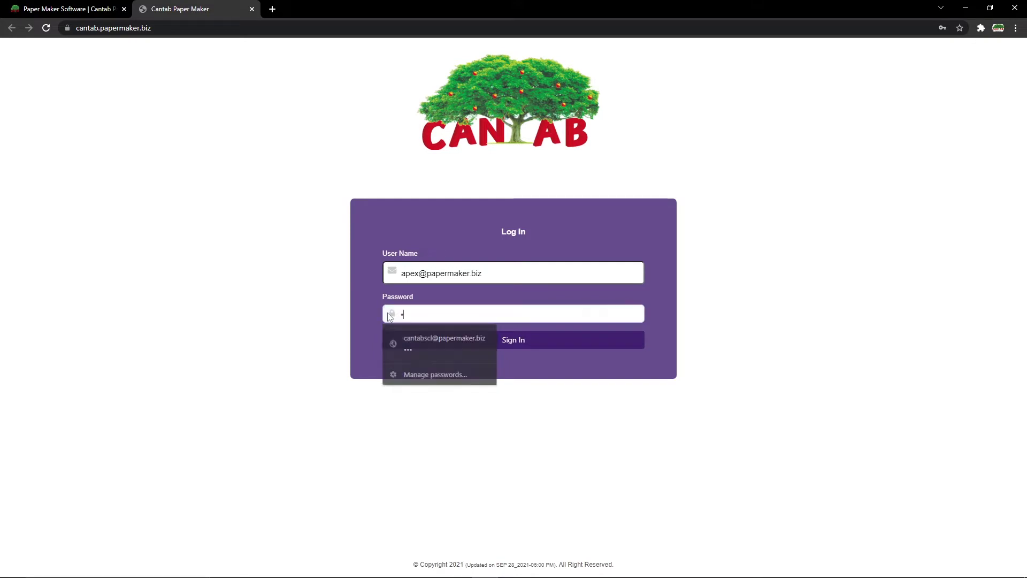
{"action": "key", "text": "Return"}
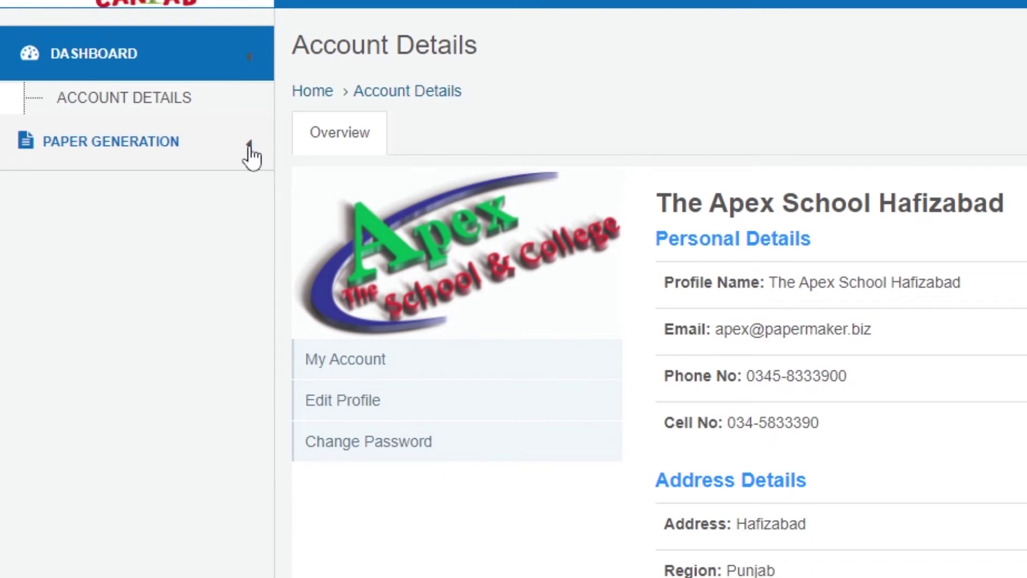
Start Generate Paper Automatically and set the test date to 08/11/2021.
{"action": "left_click", "coordinate": [250, 155]}
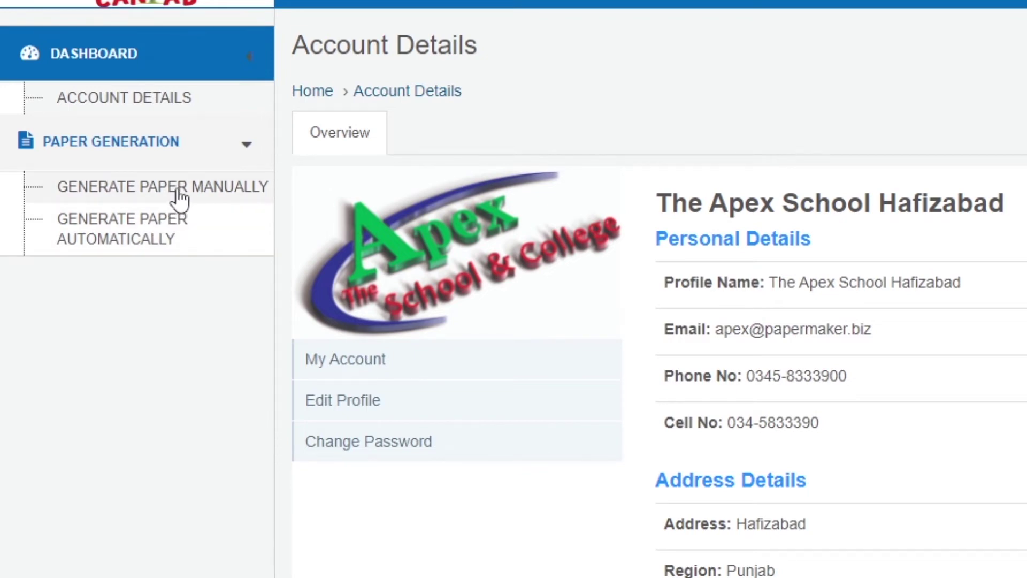
{"action": "left_click", "coordinate": [107, 239]}
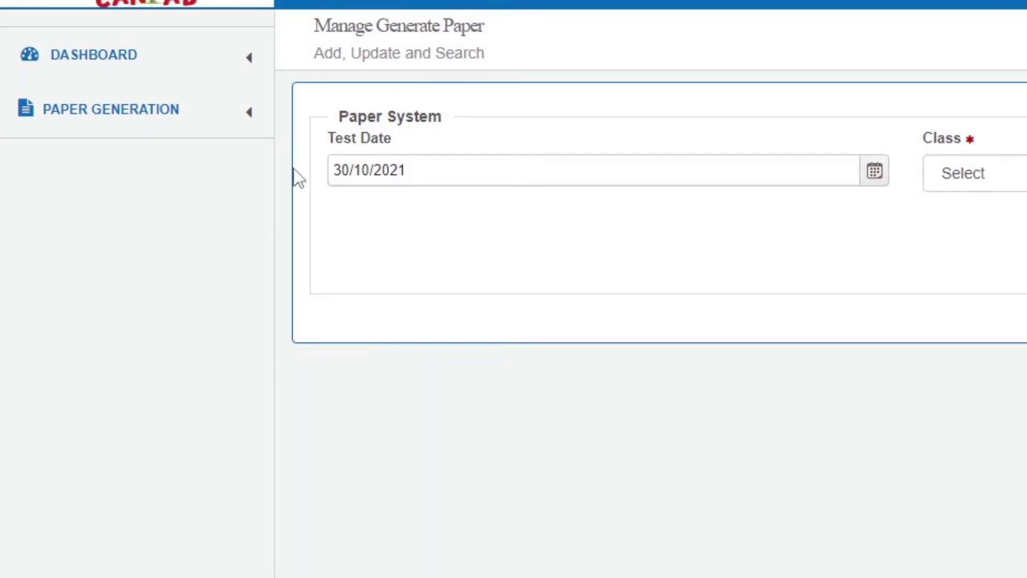
{"action": "left_click", "coordinate": [875, 173]}
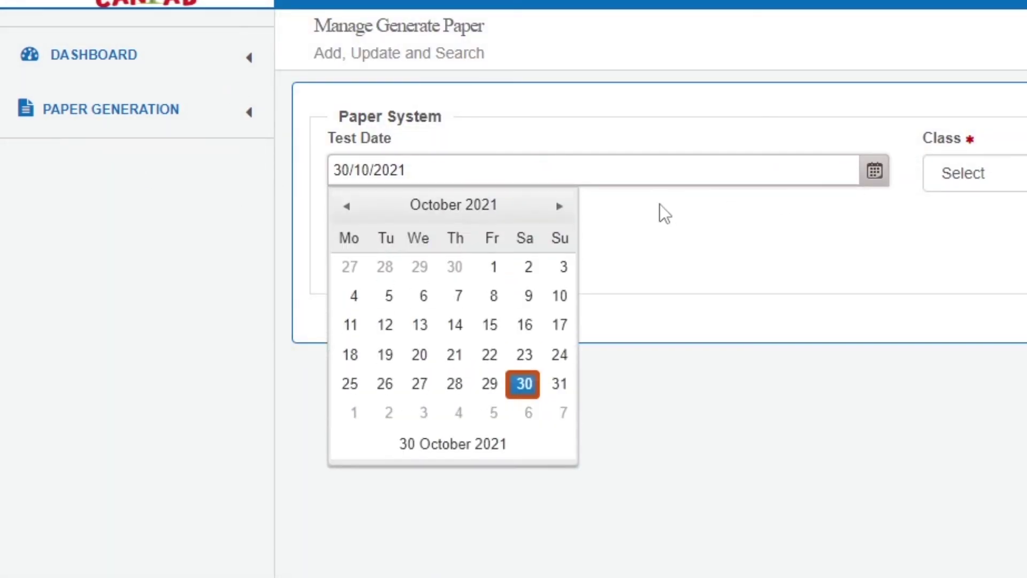
{"action": "left_click", "coordinate": [561, 212]}
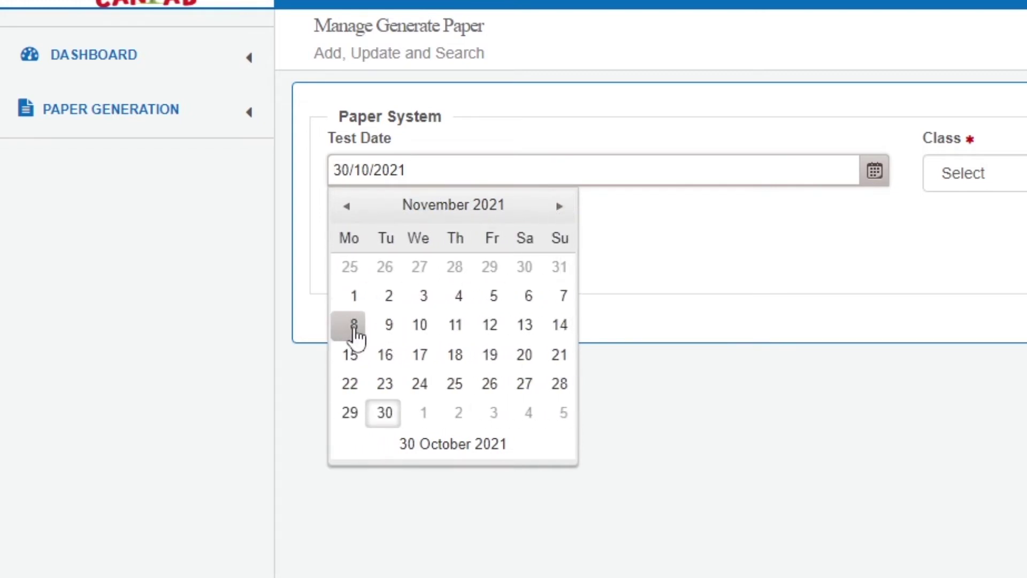
{"action": "left_click", "coordinate": [351, 326]}
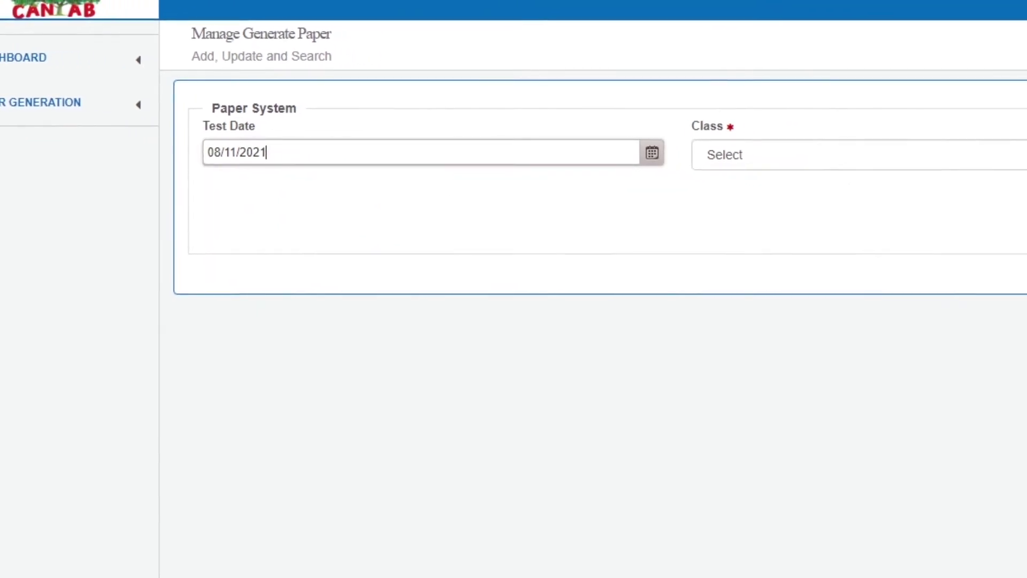
Choose 5th_Cantab Publishers class and English_Cantab Publishers subject, then load the chapters.
{"action": "left_click", "coordinate": [996, 150]}
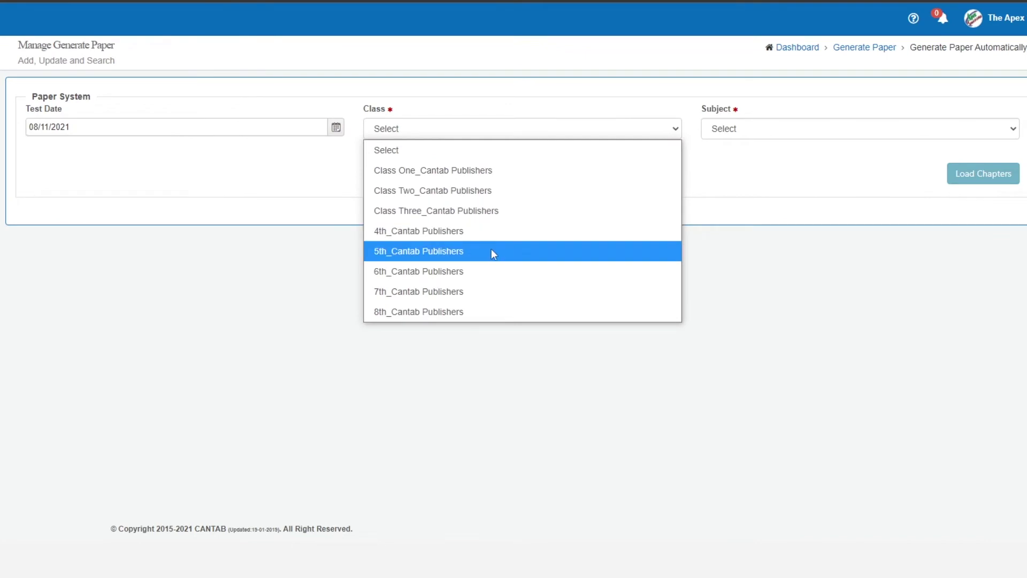
{"action": "left_click", "coordinate": [626, 278]}
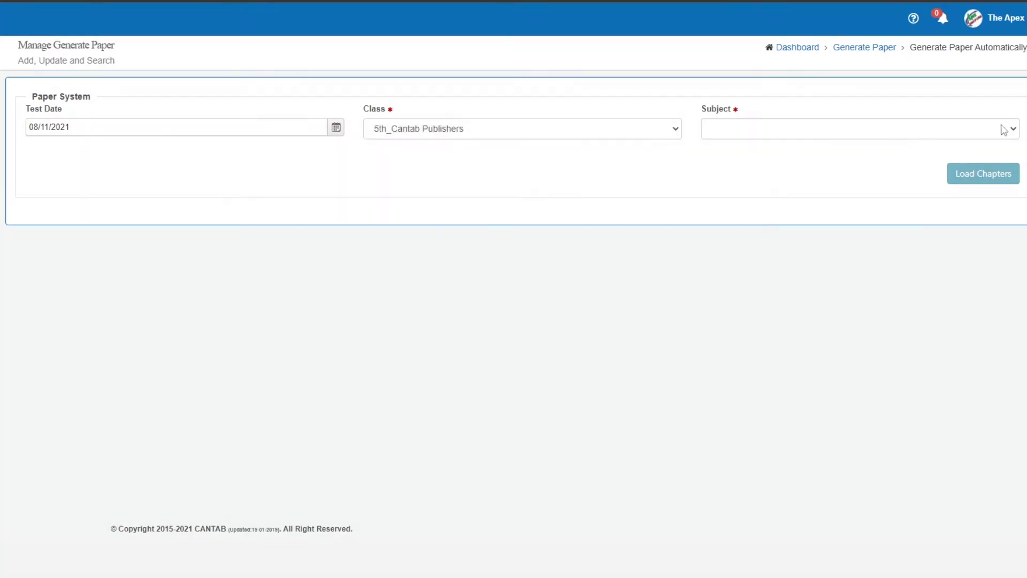
{"action": "left_click", "coordinate": [1011, 132]}
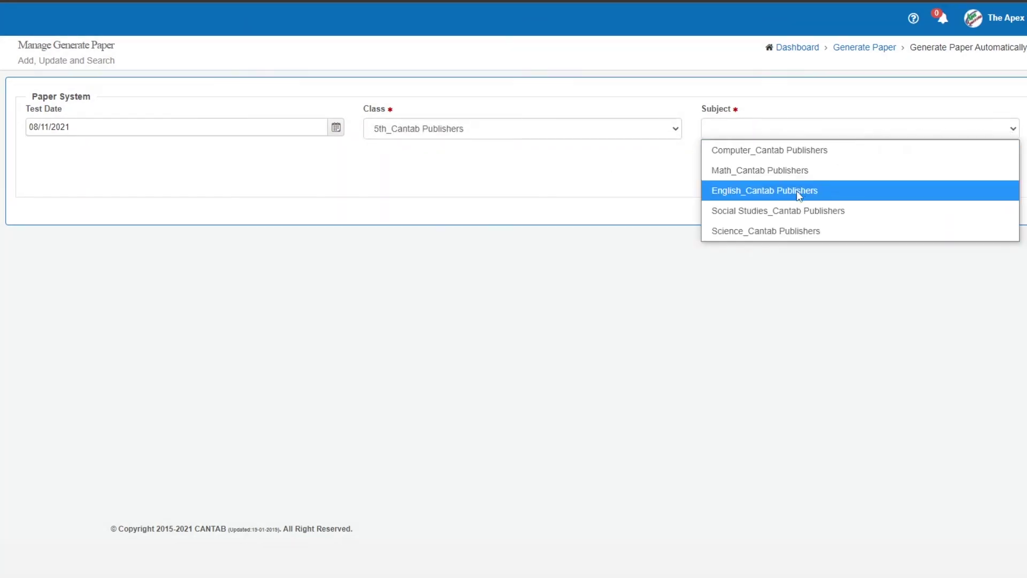
{"action": "left_click", "coordinate": [735, 197]}
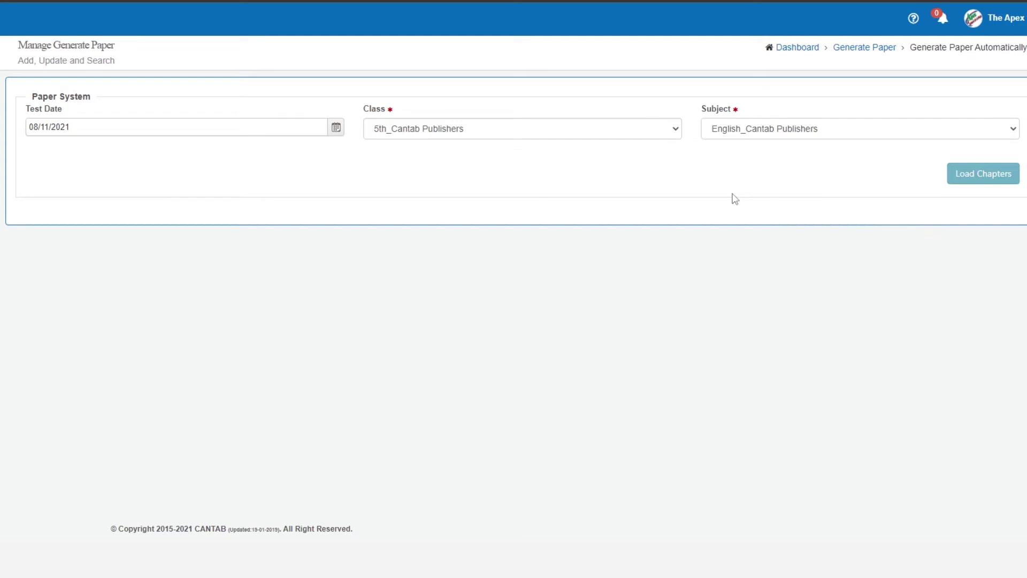
{"action": "left_click", "coordinate": [977, 177]}
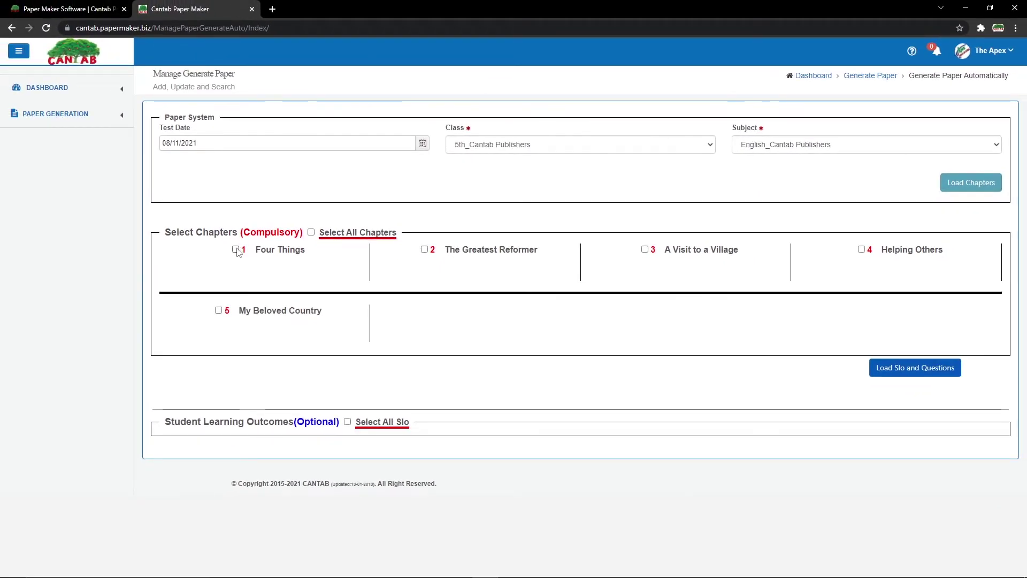
Tick chapters 1–3, including Four Things and A Visit to a Village, and load SLOs and questions.
{"action": "left_click", "coordinate": [235, 249]}
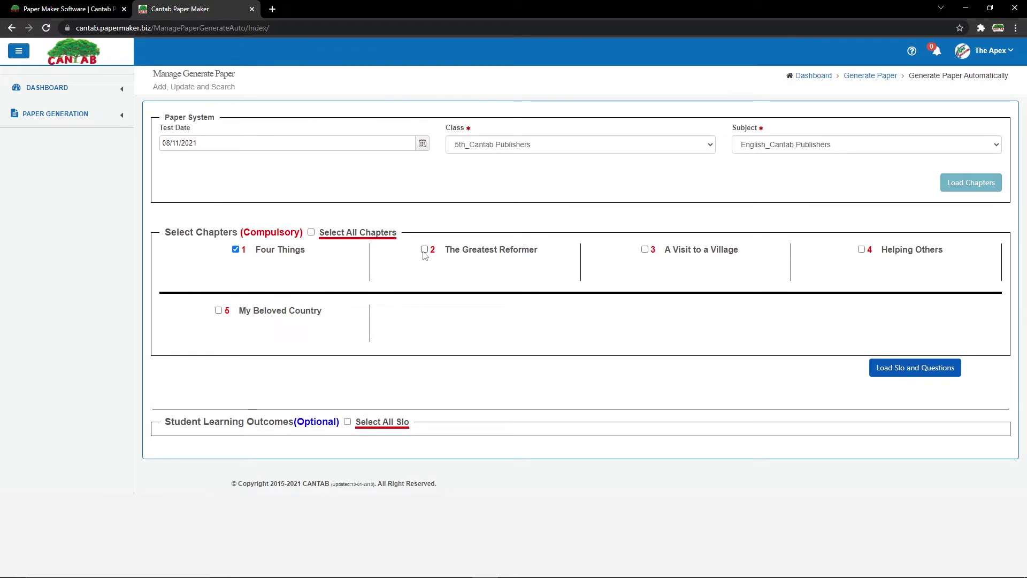
{"action": "left_click", "coordinate": [639, 250]}
{"action": "left_click", "coordinate": [879, 372]}
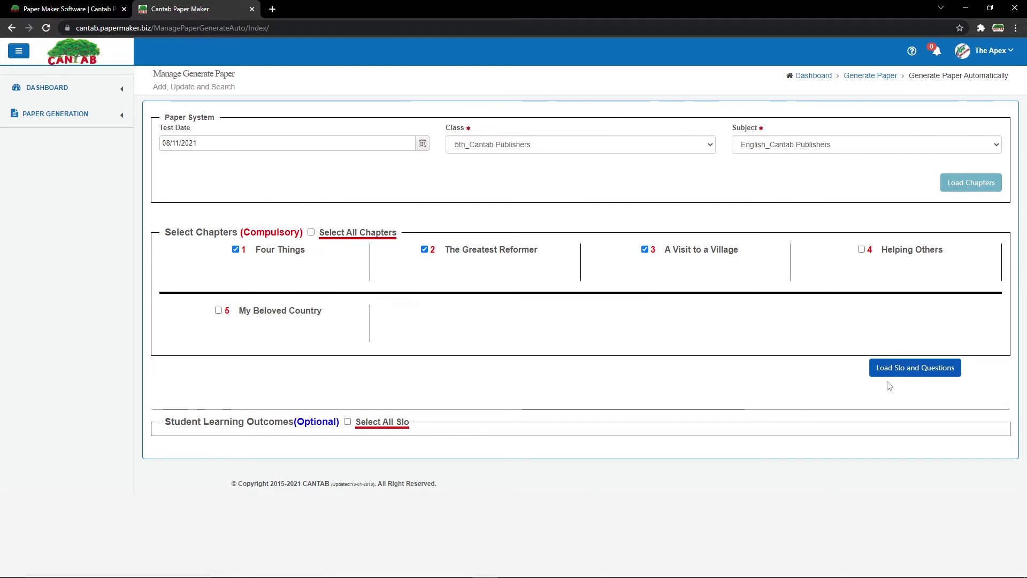
{"action": "left_click", "coordinate": [922, 368]}
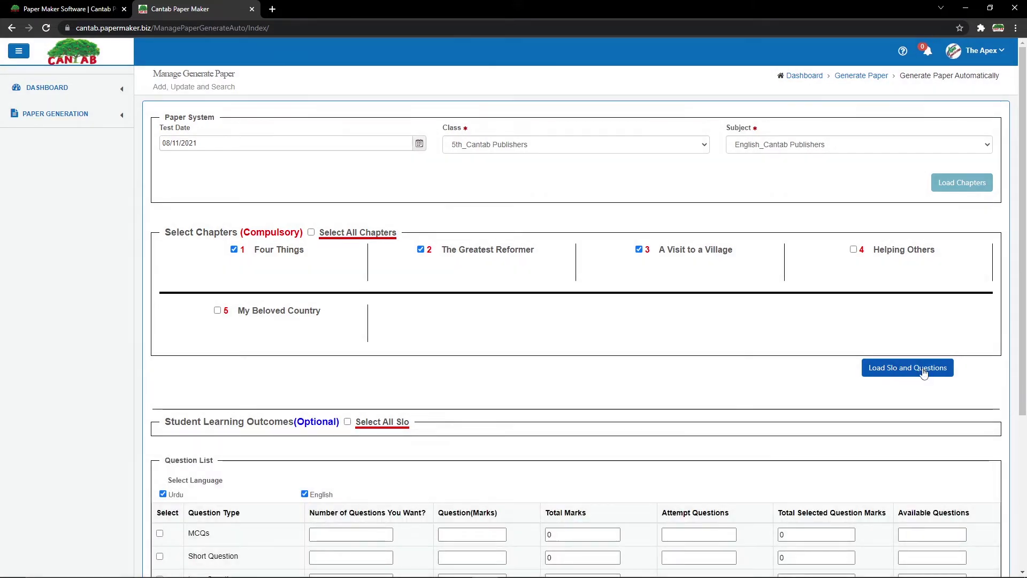
{"action": "scroll", "coordinate": [698, 224], "scroll_direction": "down", "scroll_amount": 5}
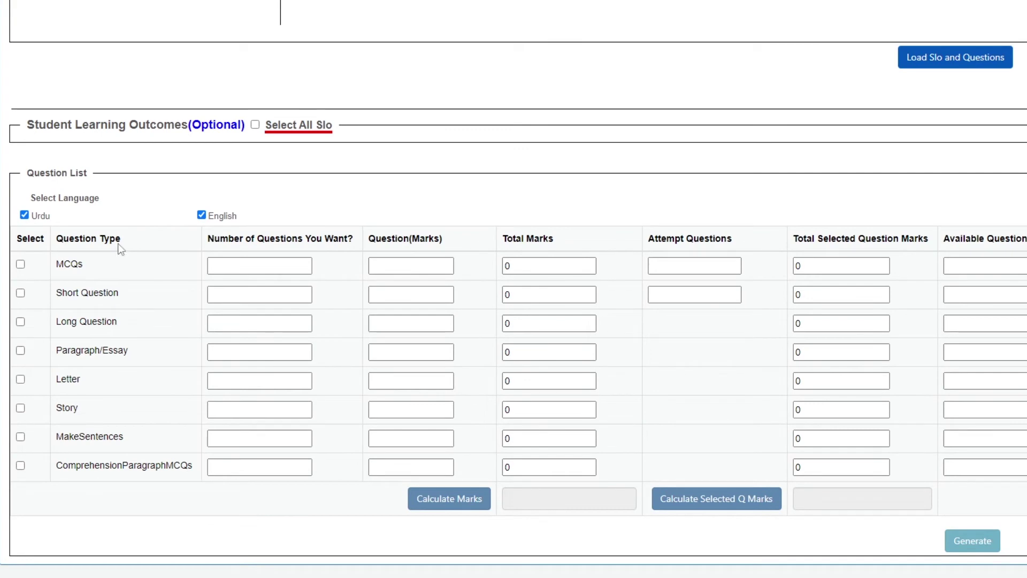
Include 10 MCQs at 1 mark each, totalling 10 marks.
{"action": "left_click", "coordinate": [20, 264]}
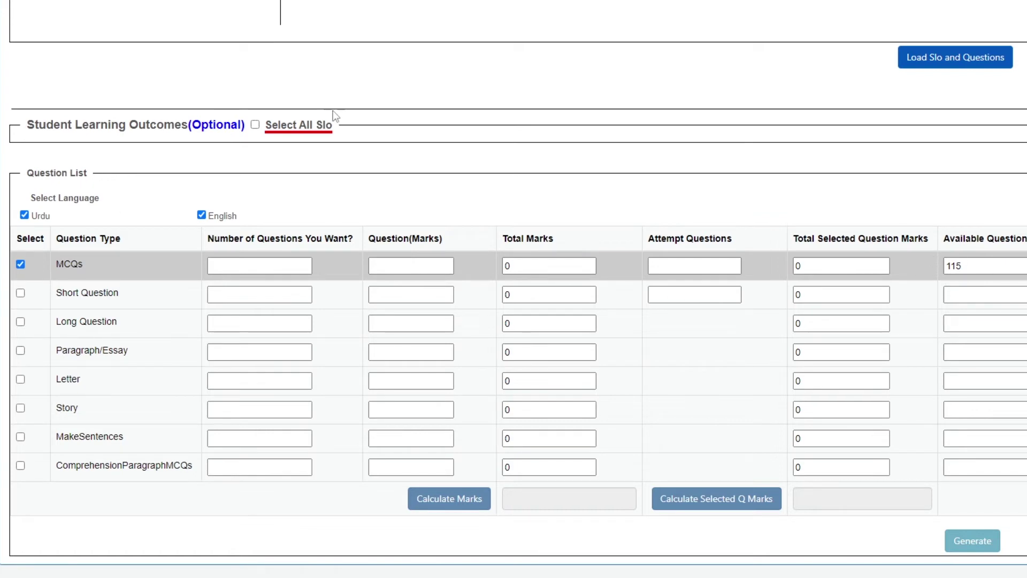
{"action": "left_click", "coordinate": [269, 262]}
{"action": "left_click", "coordinate": [422, 264]}
{"action": "left_click", "coordinate": [20, 293]}
Include 5 short questions at 2 marks each, totalling 10 marks.
{"action": "left_click", "coordinate": [20, 294]}
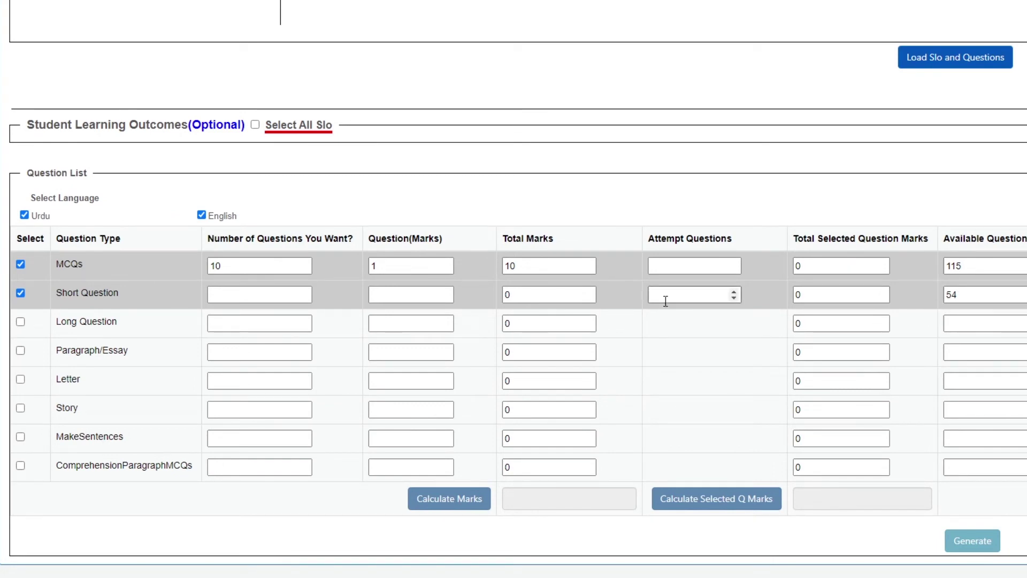
{"action": "left_click", "coordinate": [289, 294]}
{"action": "type", "text": "5"}
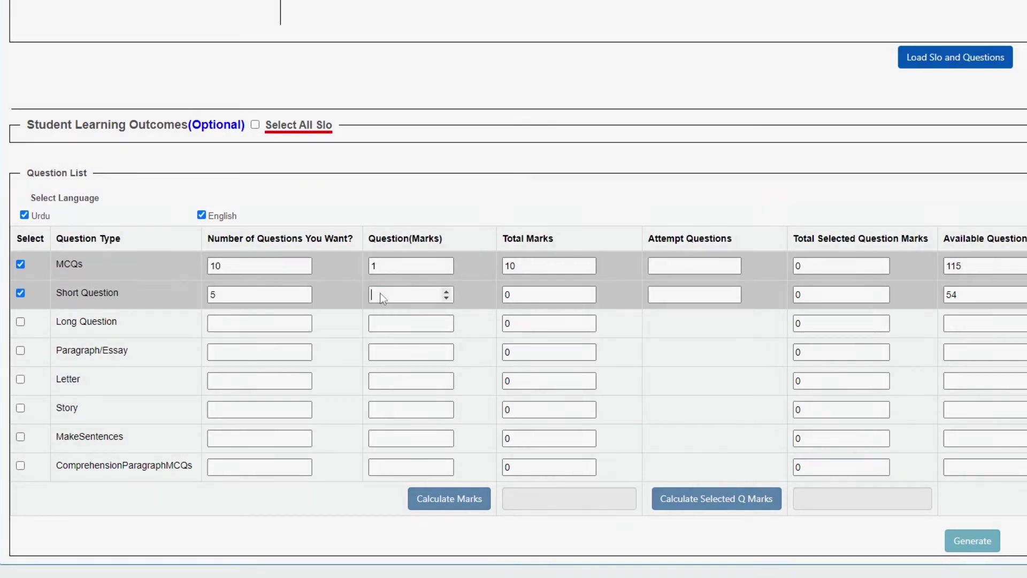
{"action": "left_click", "coordinate": [381, 294]}
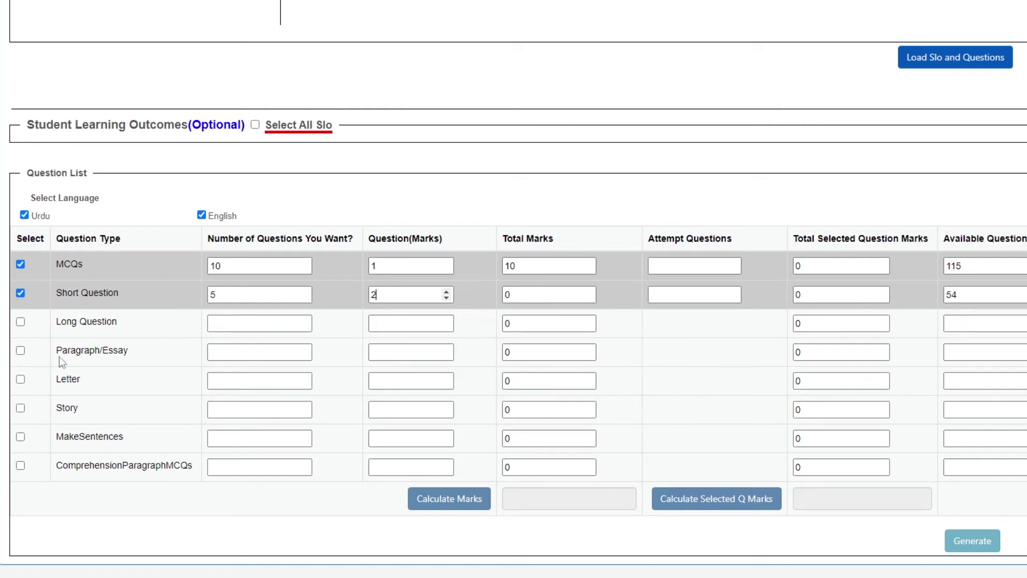
{"action": "left_click", "coordinate": [21, 354]}
Add one Paragraph/Essay question worth 10 marks.
{"action": "left_click", "coordinate": [21, 352]}
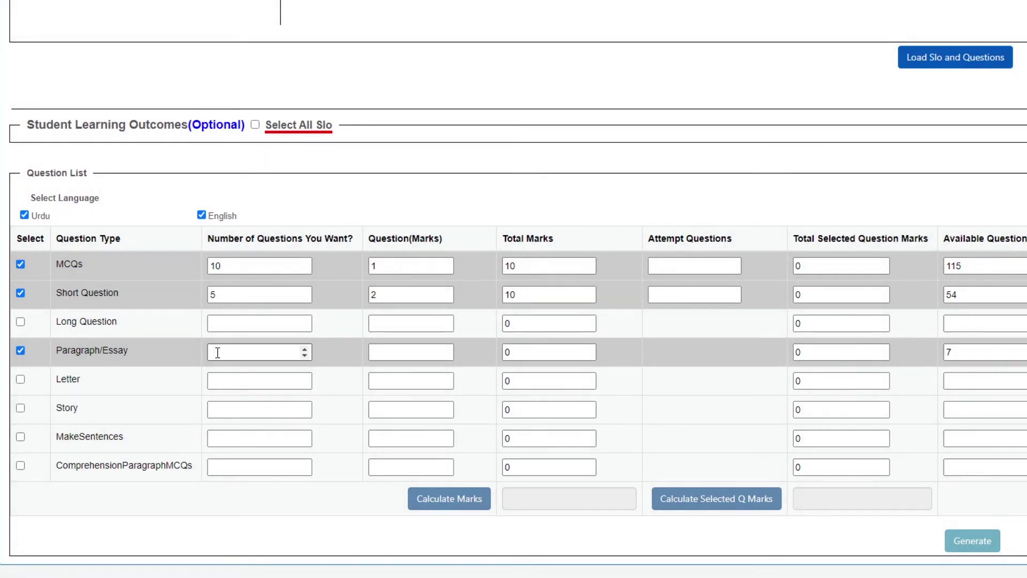
{"action": "left_click", "coordinate": [271, 355]}
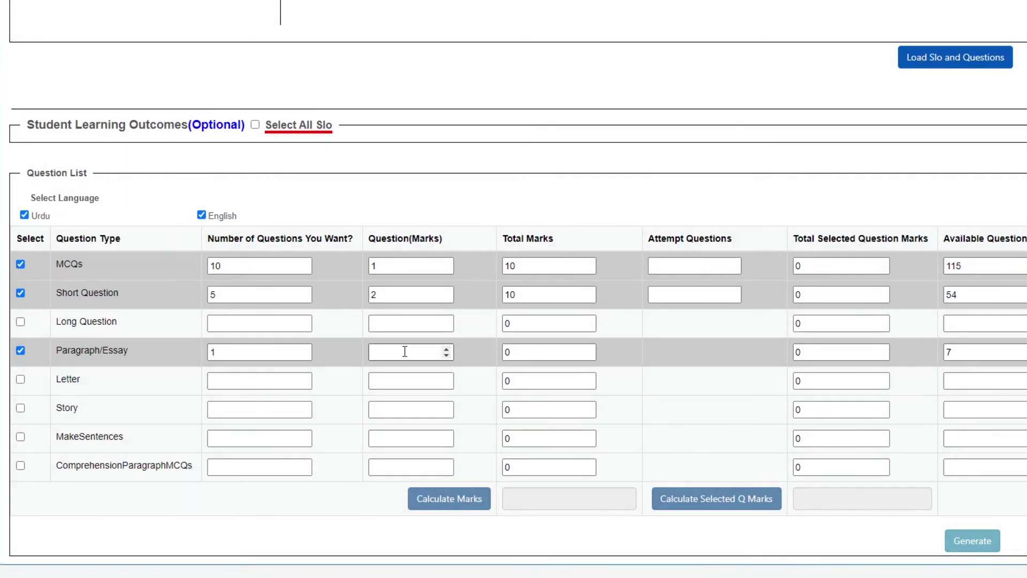
{"action": "left_click", "coordinate": [405, 351]}
{"action": "type", "text": "10"}
{"action": "key", "text": "Tab"}
Add one MakeSentences question worth 5 marks.
{"action": "left_click", "coordinate": [21, 437]}
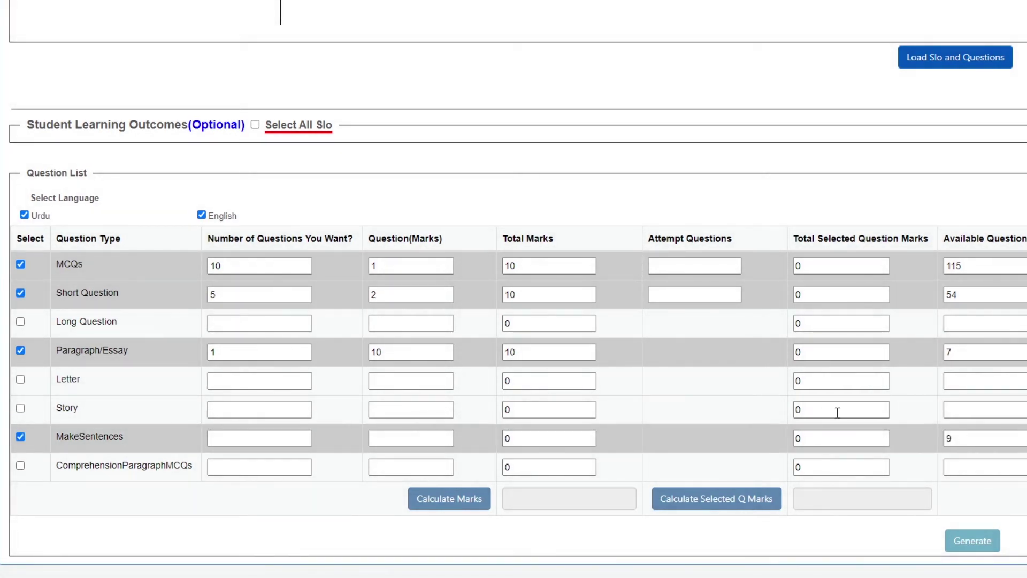
{"action": "left_click", "coordinate": [280, 437]}
{"action": "type", "text": "1"}
{"action": "left_click", "coordinate": [381, 438]}
{"action": "type", "text": "5"}
{"action": "left_click", "coordinate": [20, 469]}
Tick ComprehensionParagraphMCQs and set its count to 1 passage.
{"action": "left_click", "coordinate": [21, 467]}
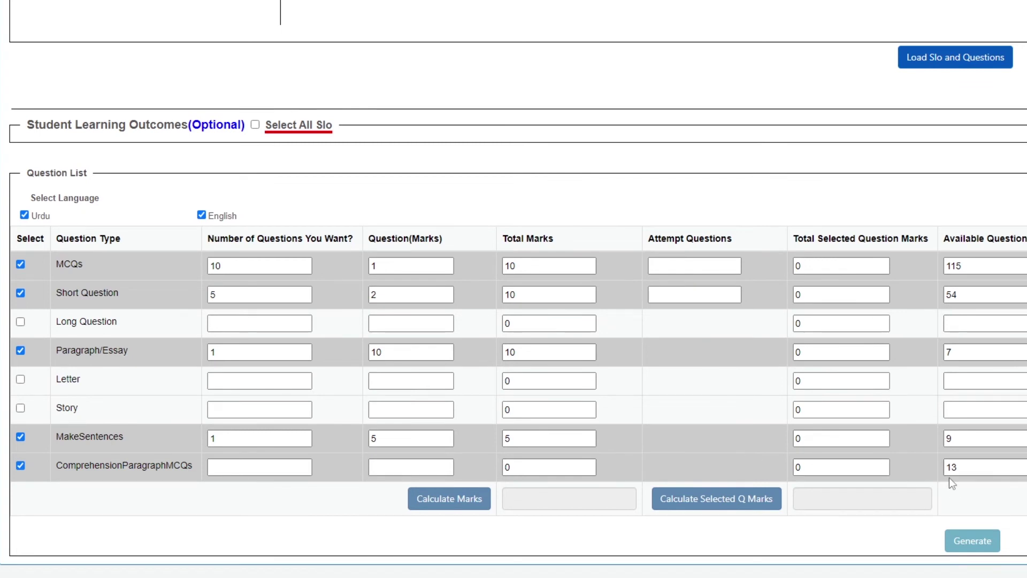
{"action": "left_click", "coordinate": [234, 467]}
{"action": "type", "text": "1"}
{"action": "left_click", "coordinate": [385, 468]}
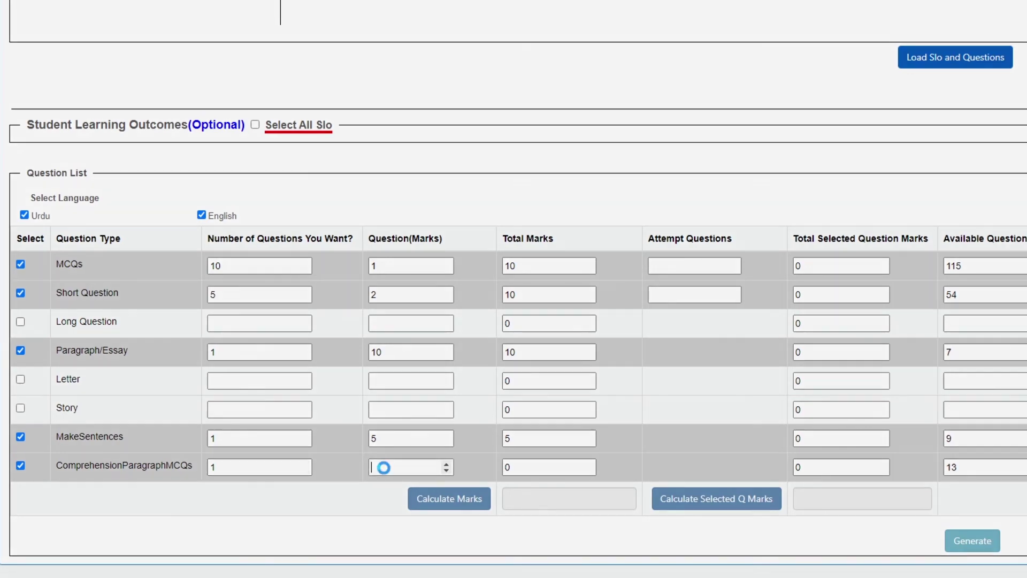
Give the comprehension passage 5 marks, calculate the 40.00 total and generate the paper.
{"action": "type", "text": "5"}
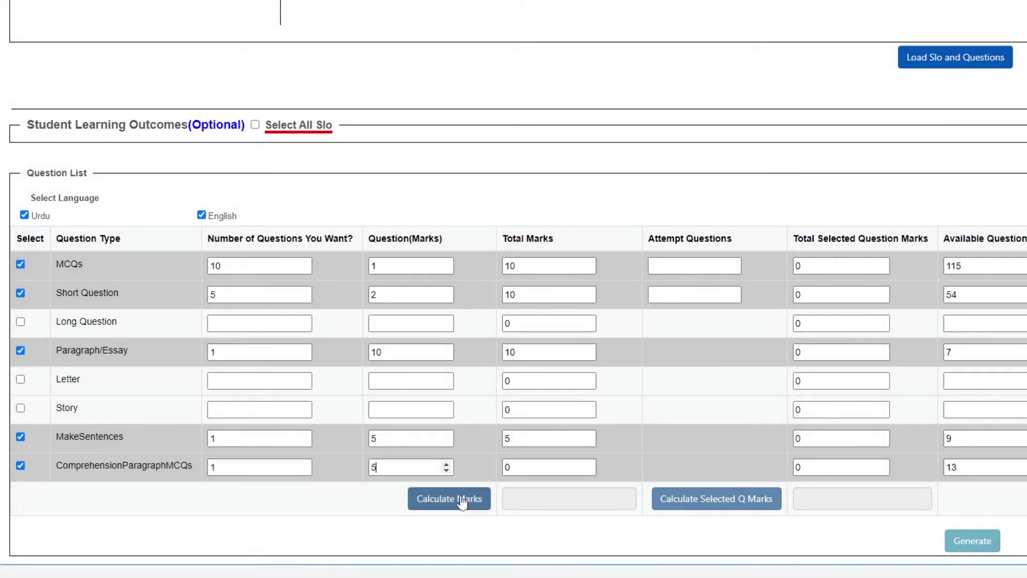
{"action": "left_click", "coordinate": [460, 497]}
{"action": "left_click", "coordinate": [460, 498]}
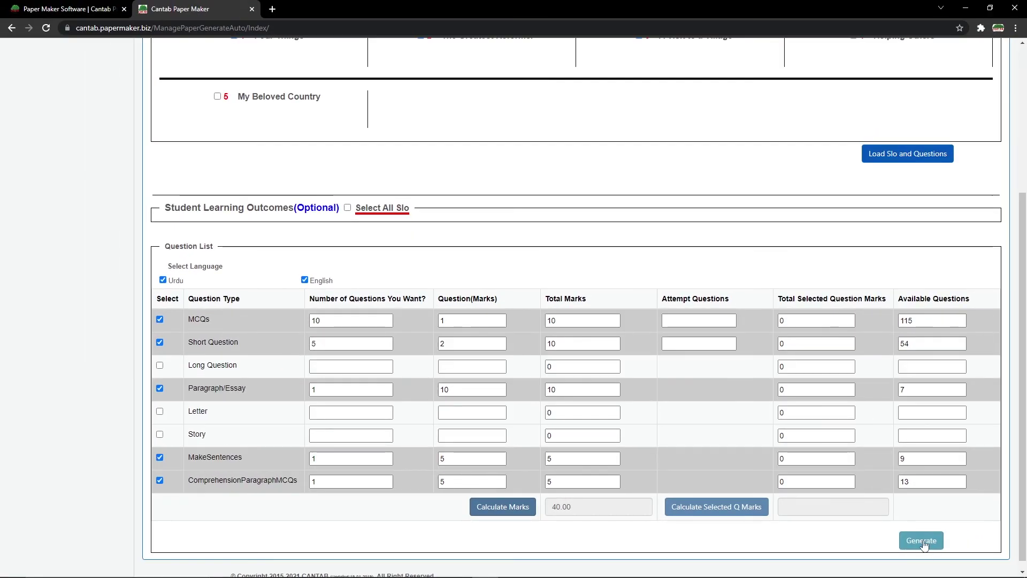
{"action": "left_click", "coordinate": [921, 540]}
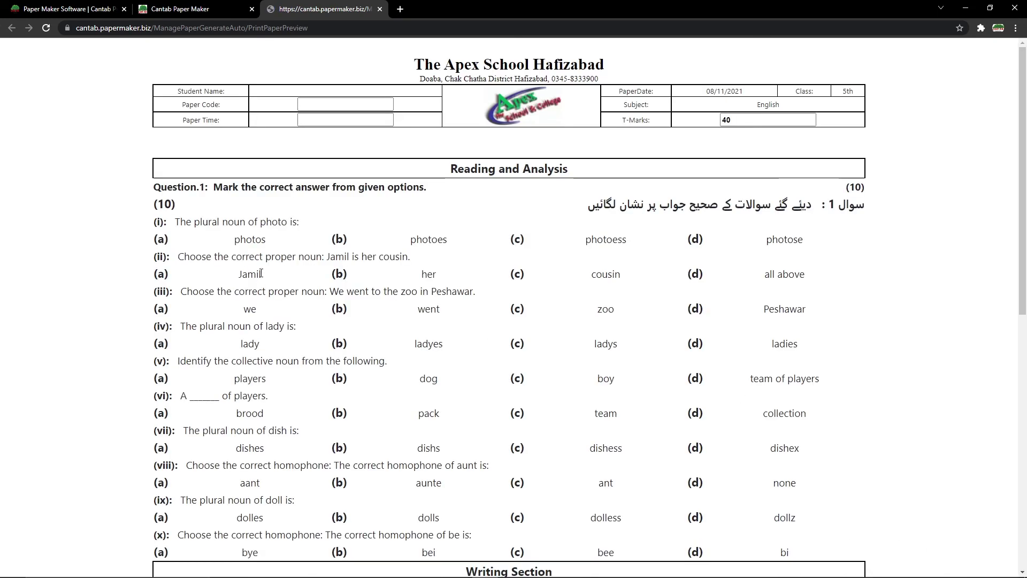
{"action": "scroll", "coordinate": [173, 209], "scroll_direction": "down", "scroll_amount": 8}
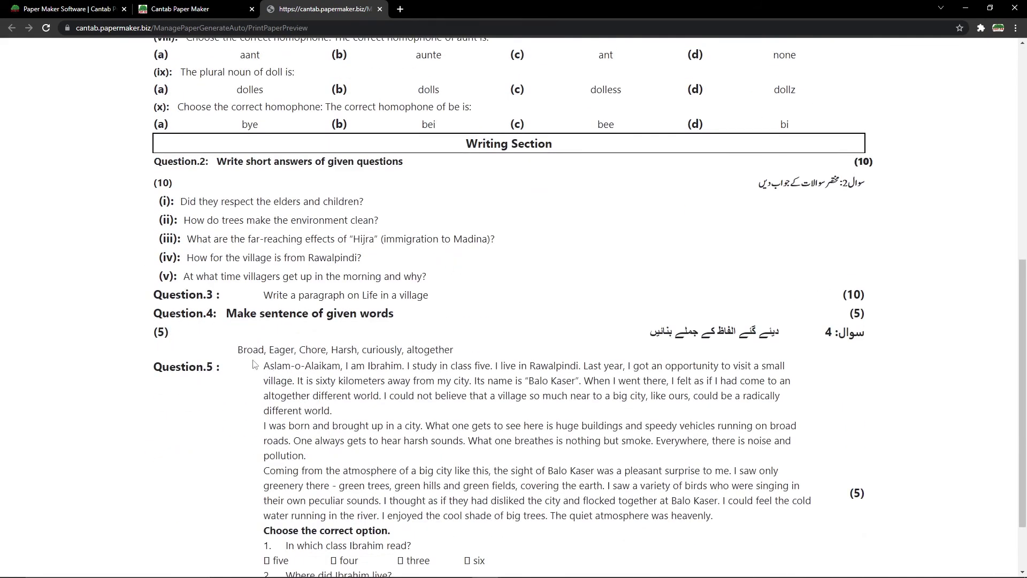
{"action": "scroll", "coordinate": [288, 378], "scroll_direction": "down", "scroll_amount": 2}
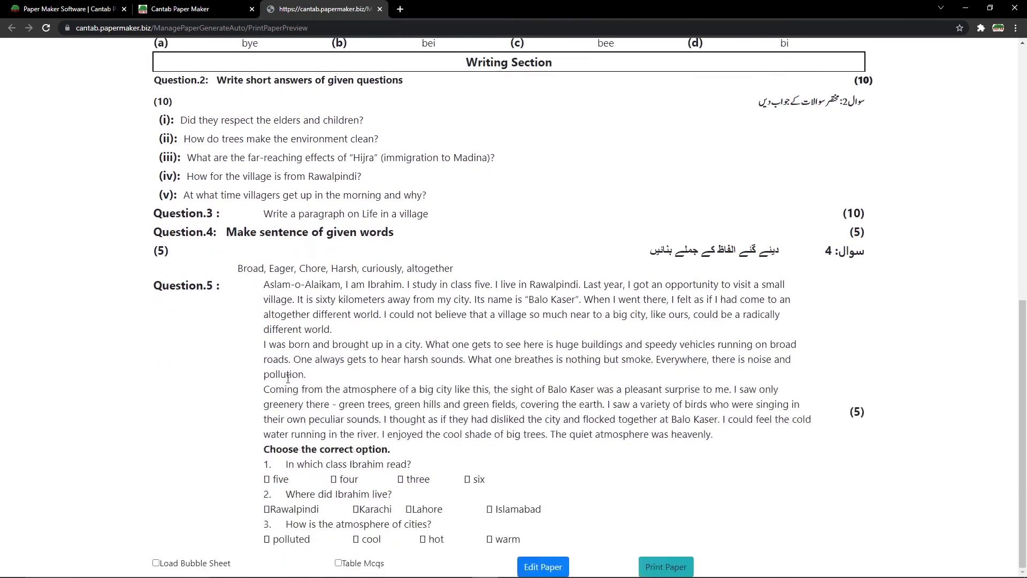
{"action": "scroll", "coordinate": [280, 354], "scroll_direction": "up", "scroll_amount": 9}
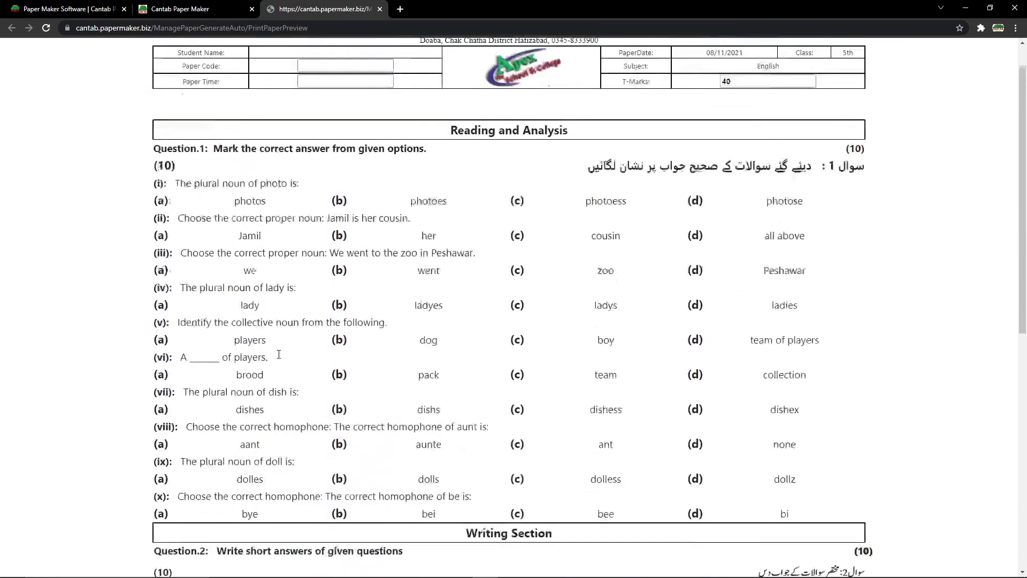
{"action": "scroll", "coordinate": [279, 354], "scroll_direction": "down", "scroll_amount": 9}
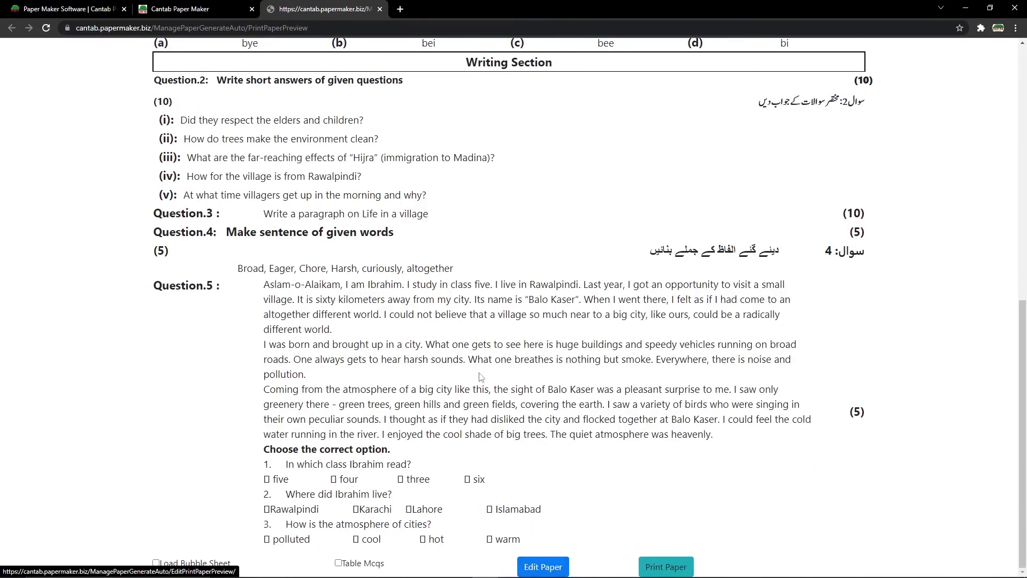
{"action": "scroll", "coordinate": [491, 384], "scroll_direction": "up", "scroll_amount": 6}
{"action": "scroll", "coordinate": [491, 384], "scroll_direction": "down", "scroll_amount": 6}
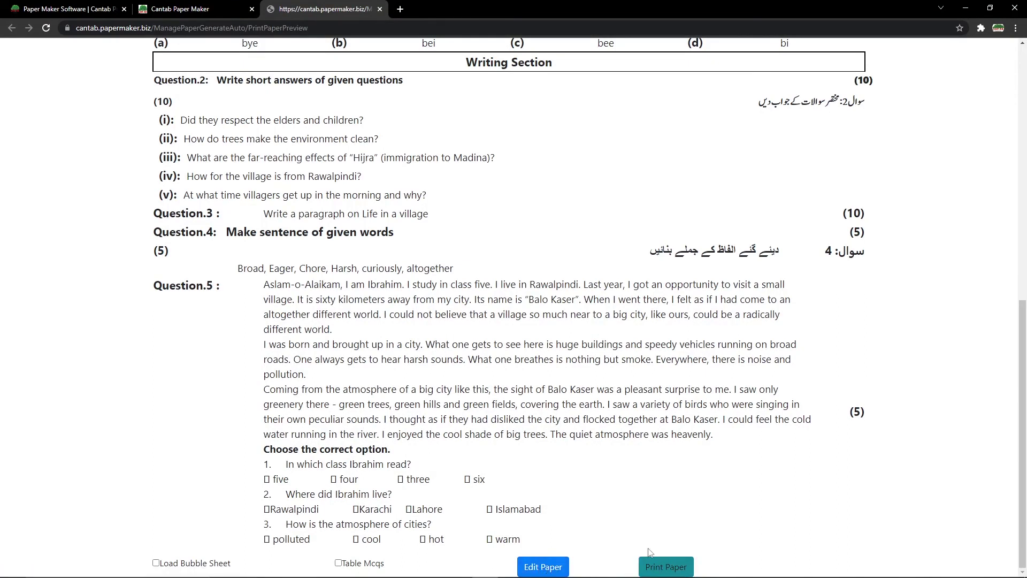
Open the Save As dialog for the paper preview page from its right-click menu.
{"action": "right_click", "coordinate": [553, 229]}
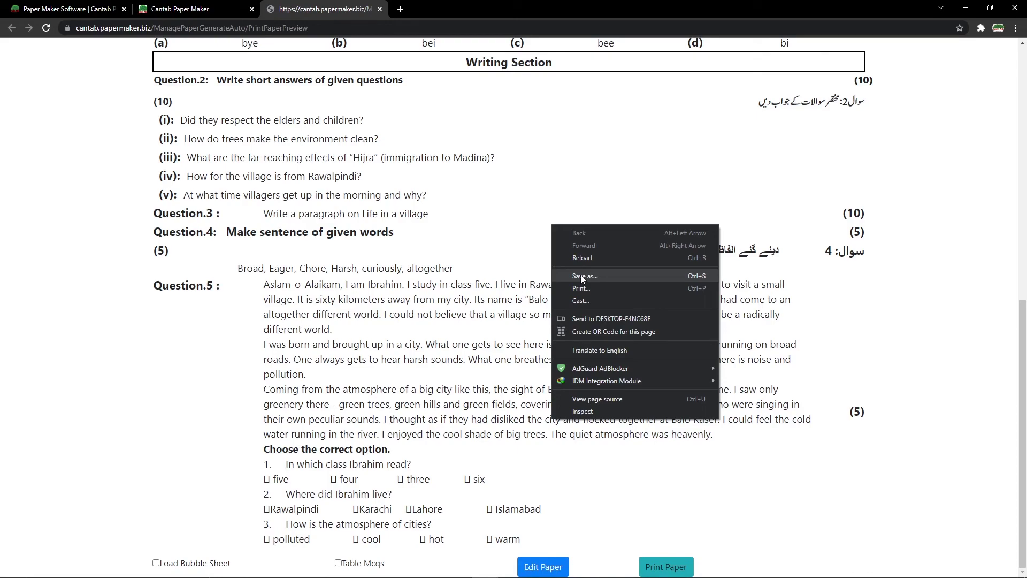
{"action": "left_click", "coordinate": [579, 274]}
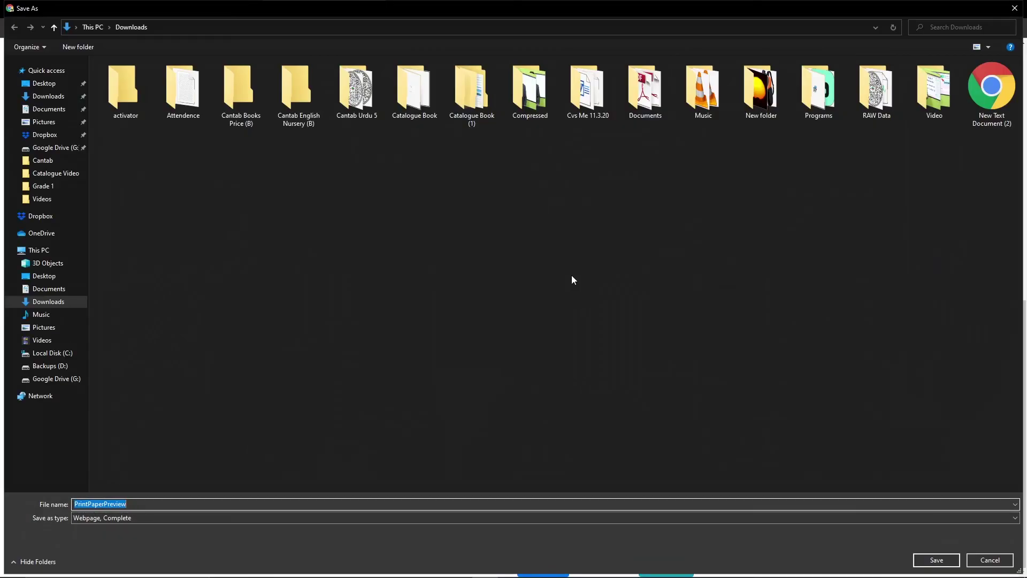